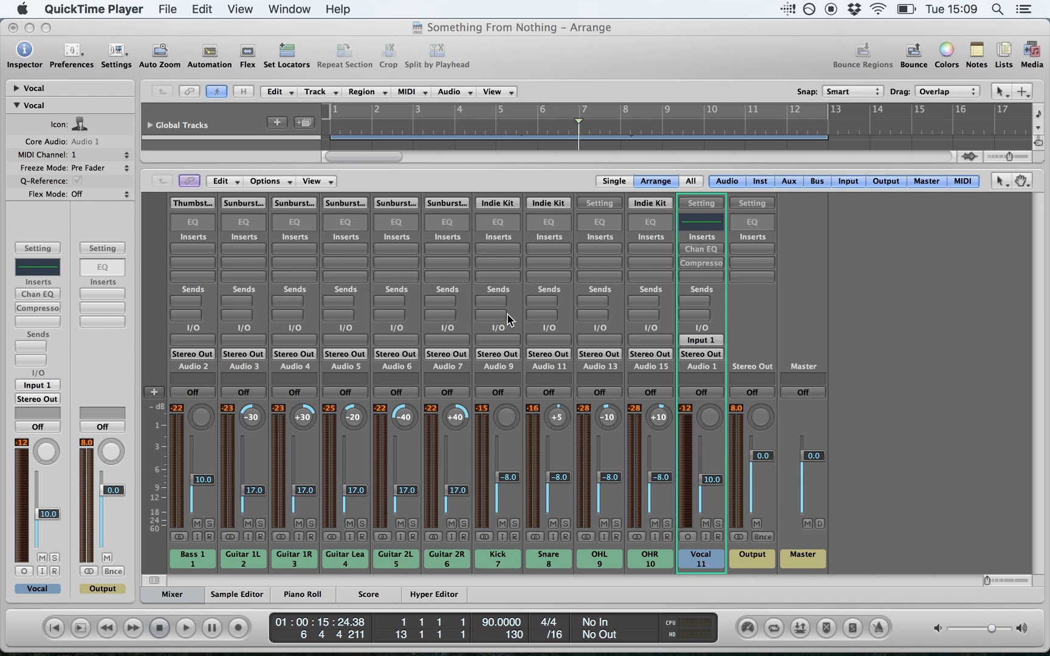
# Open the Channel EQ on the Vocal channel strip, and solo the Vocal with the playhead at the song start.
pyautogui.click(717, 299)
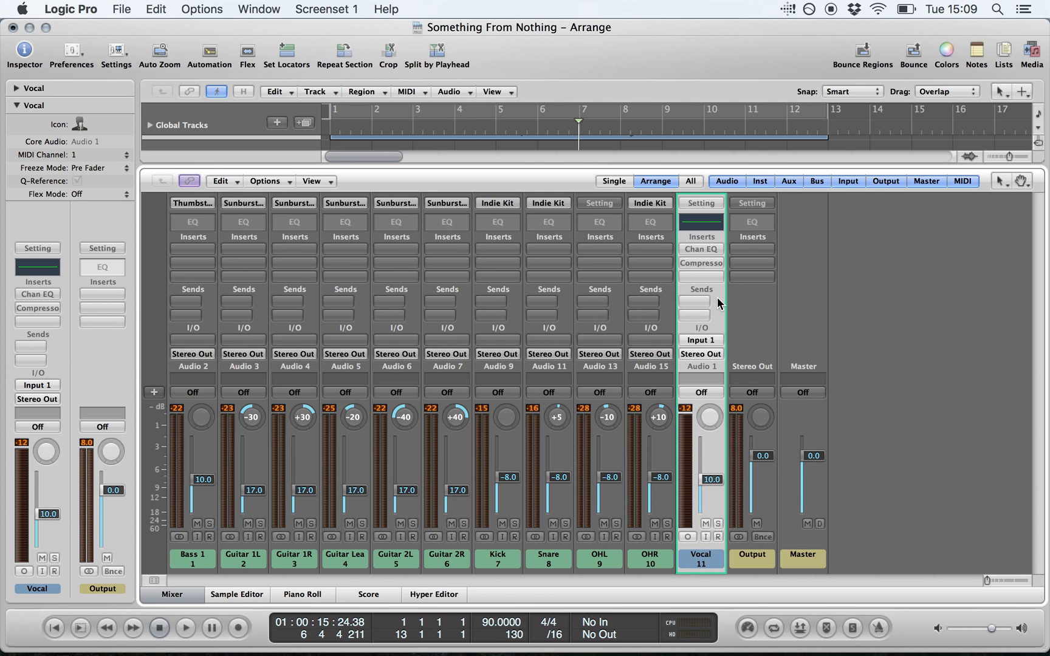
pyautogui.click(710, 250)
pyautogui.moveTo(719, 36); pyautogui.dragTo(236, 79)
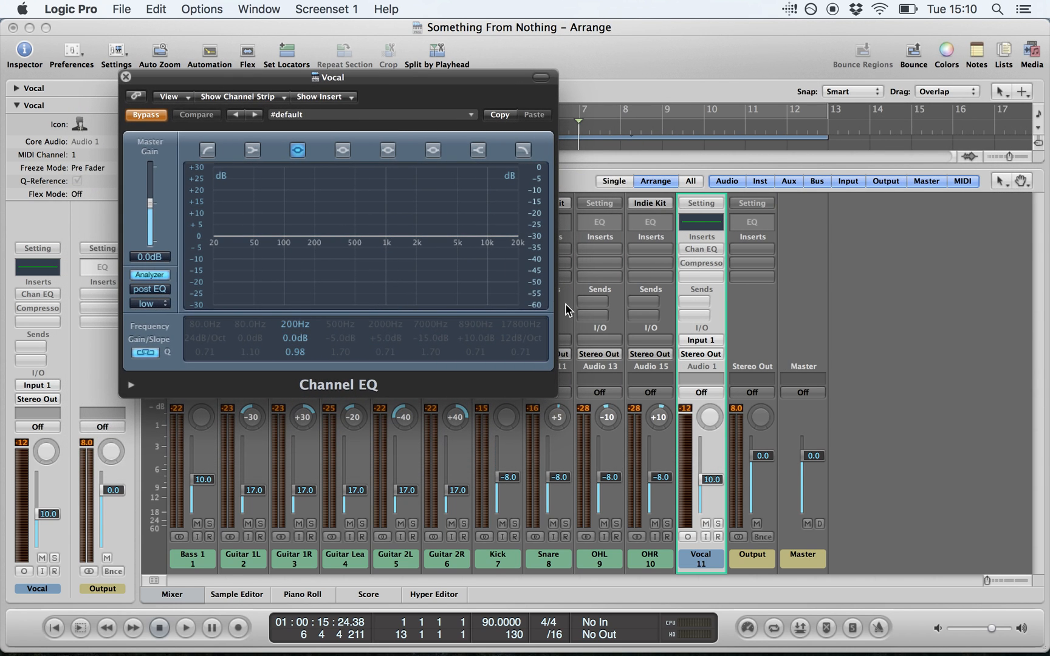
pyautogui.click(717, 524)
pyautogui.press('Return')
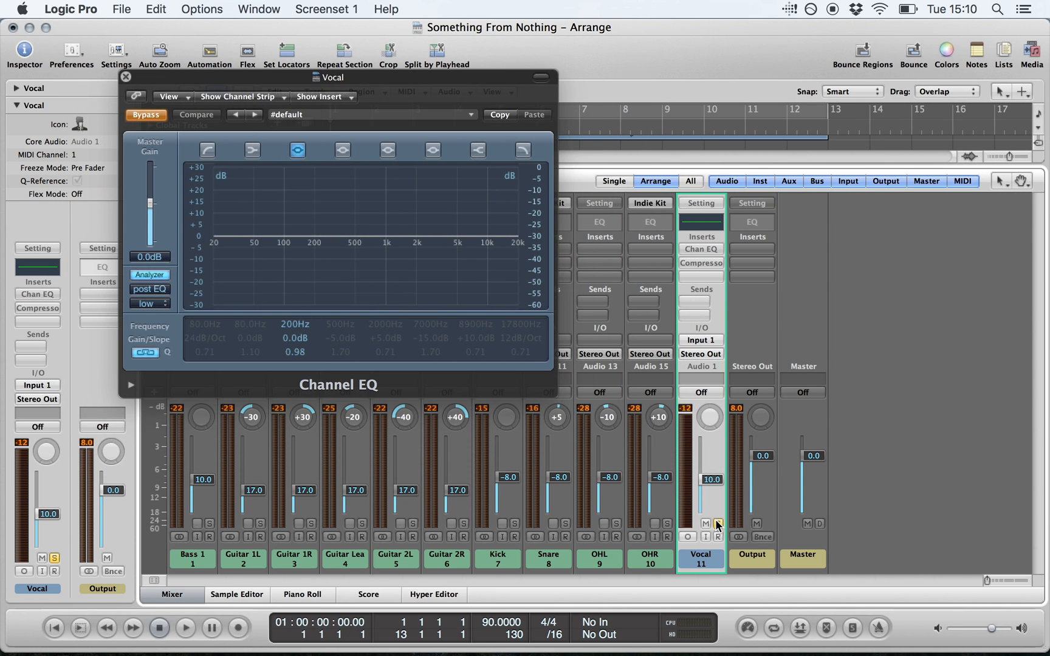
# Take the Vocal's Channel EQ out of bypass with its analyzer on, and play the soloed vocal through it.
pyautogui.click(147, 115)
pyautogui.click(163, 277)
pyautogui.click(163, 276)
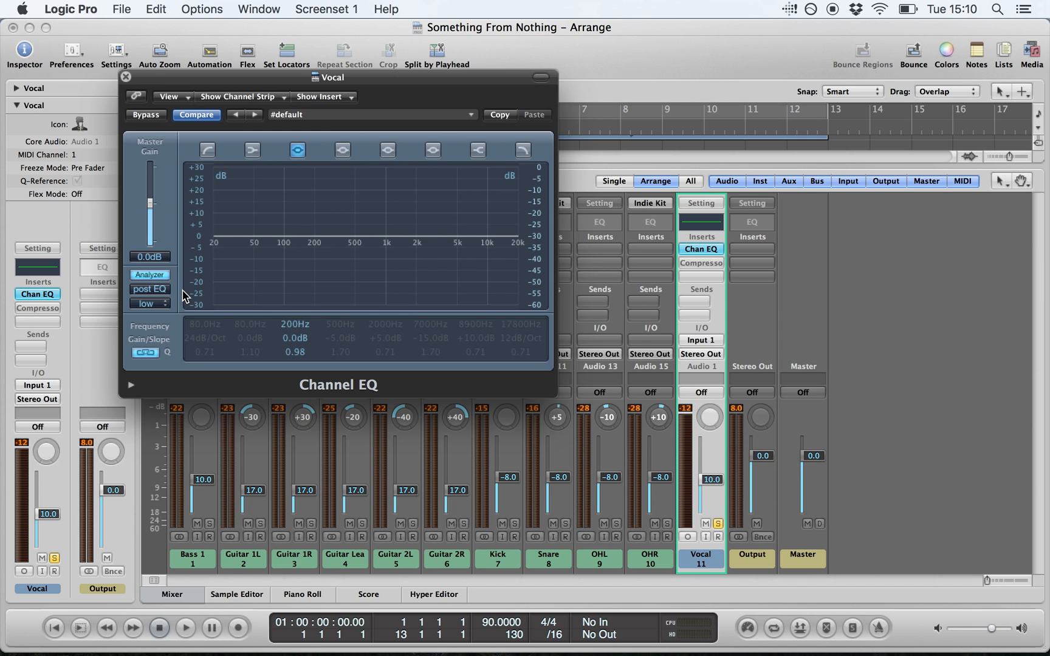
pyautogui.press('space')
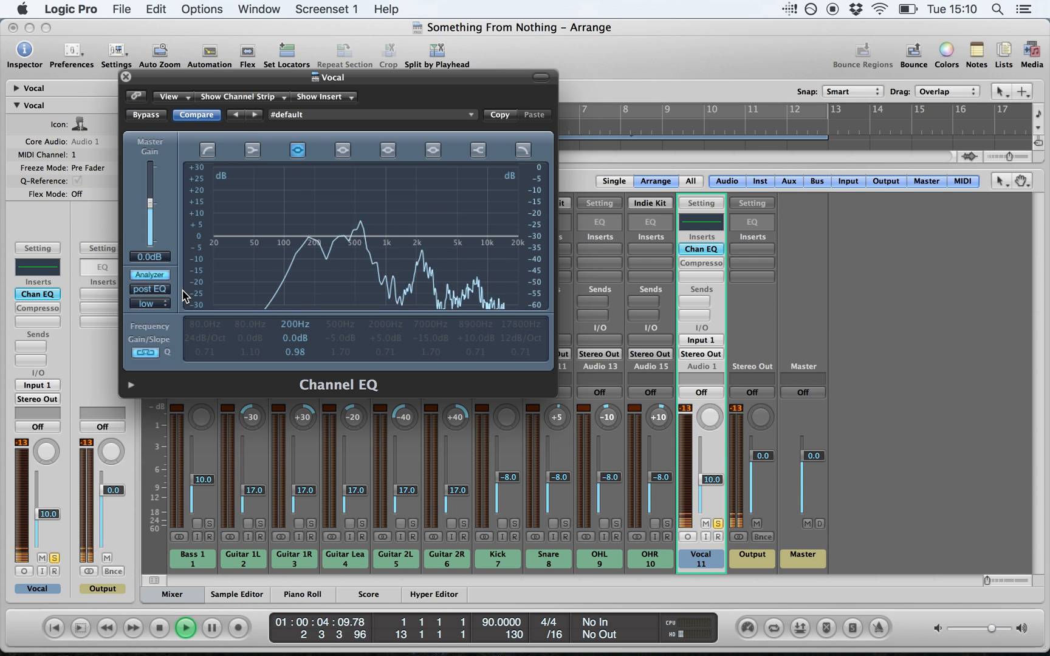
pyautogui.moveTo(243, 81); pyautogui.dragTo(730, 39)
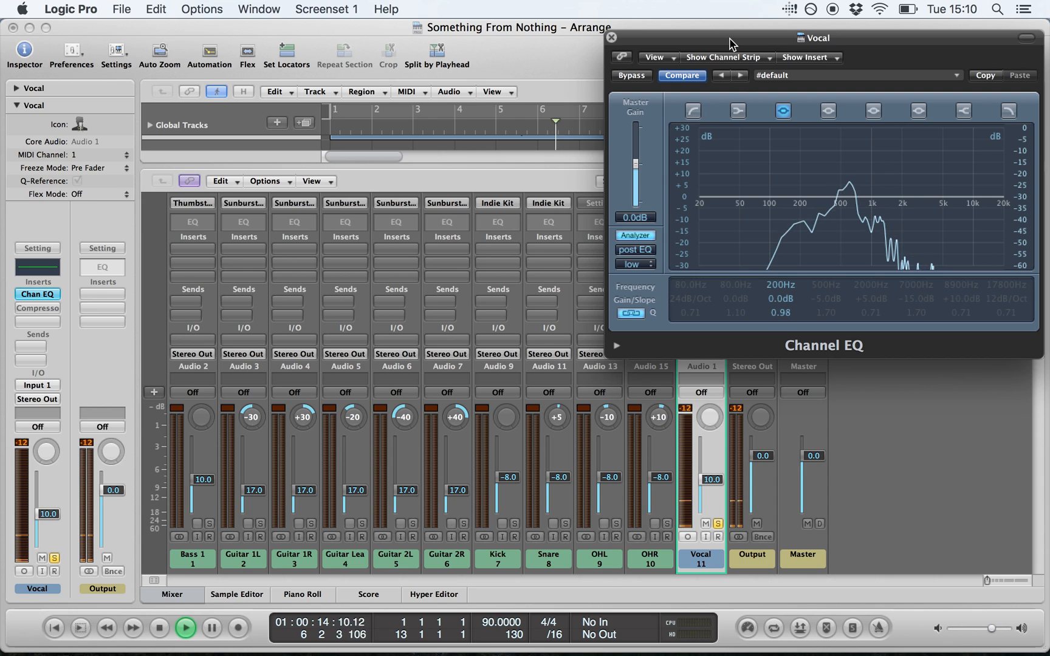
pyautogui.press('space')
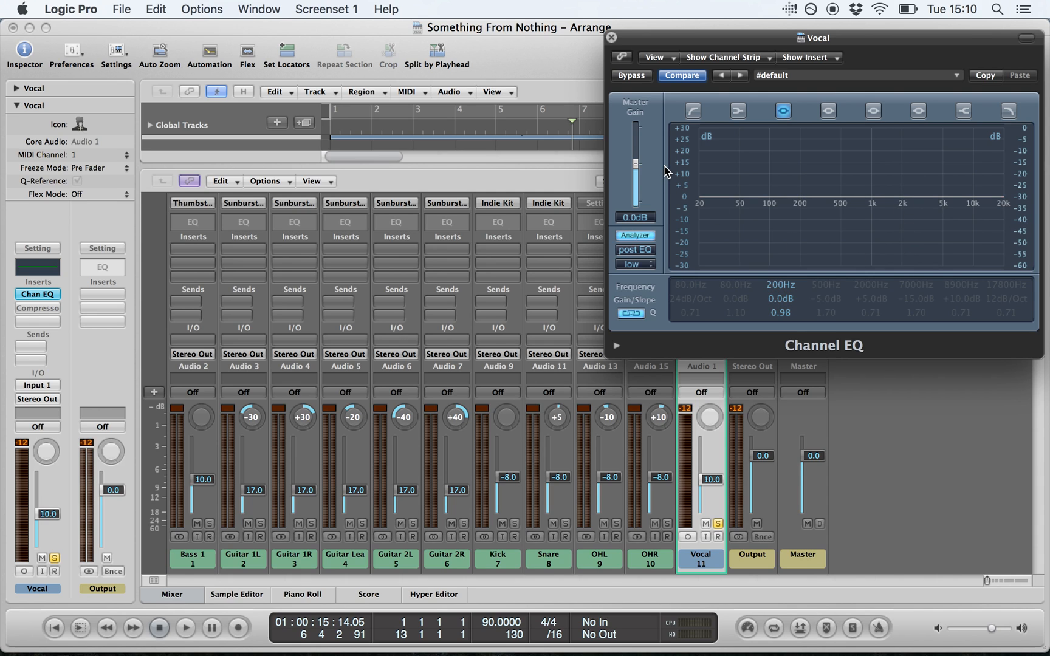
# Replay the vocal from the start and from around bar 2 to examine its frequency curve in the analyzer.
pyautogui.press('Return')
pyautogui.press('space')
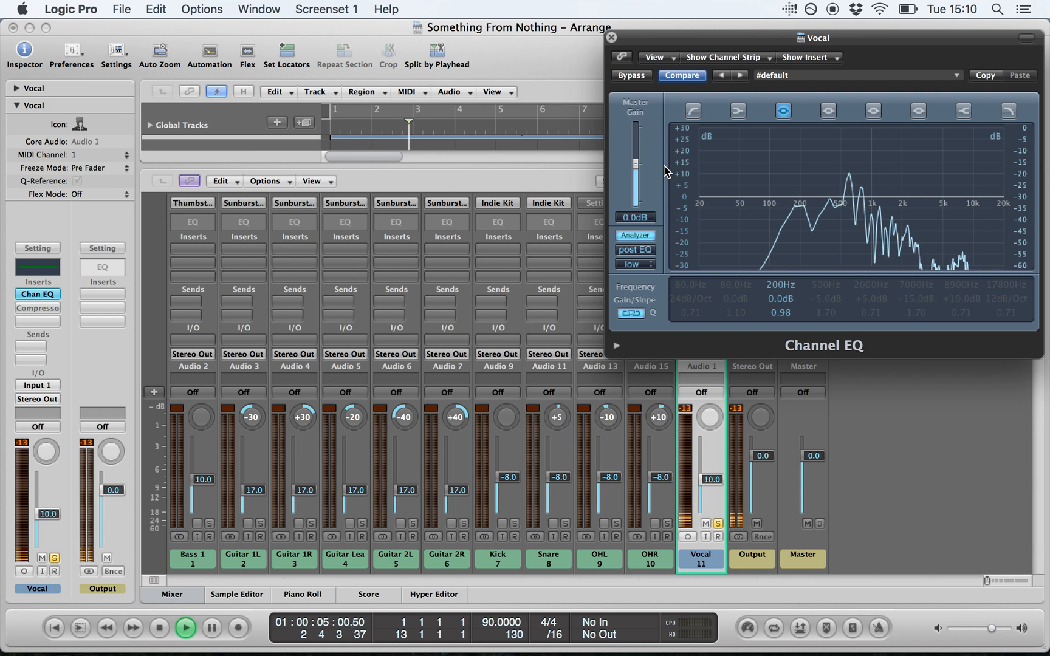
pyautogui.press('space')
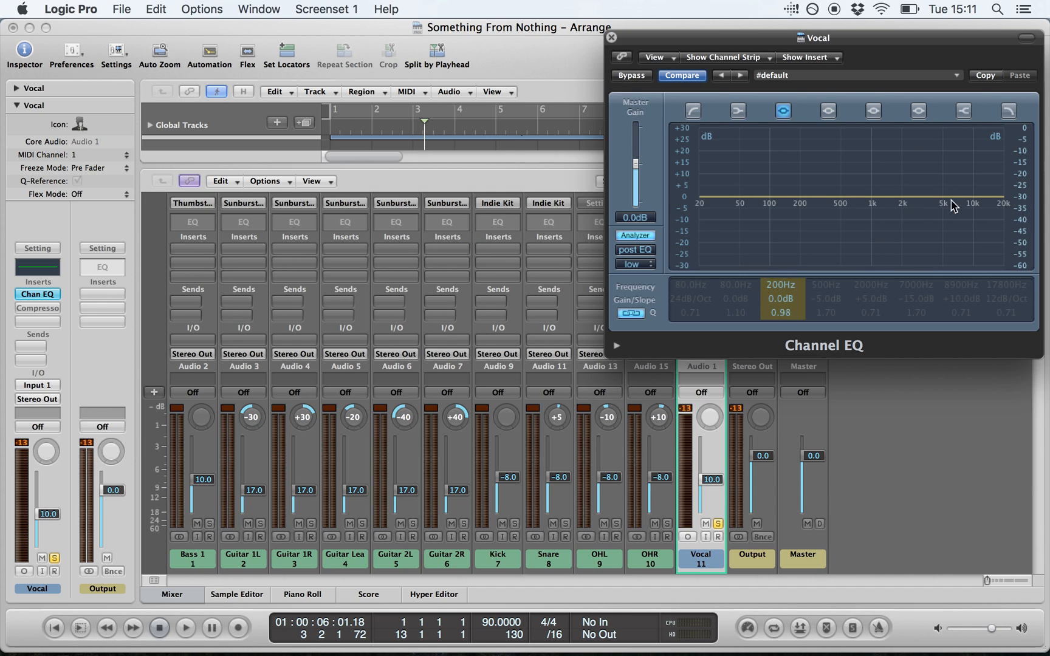
pyautogui.click(379, 133)
pyautogui.press('space')
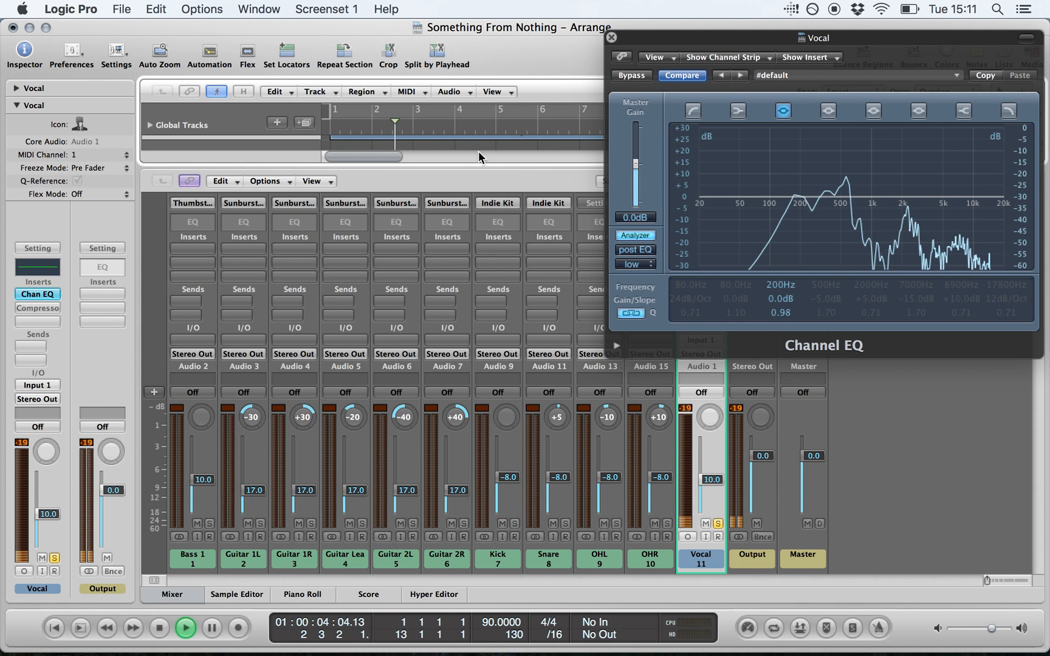
pyautogui.click(378, 135)
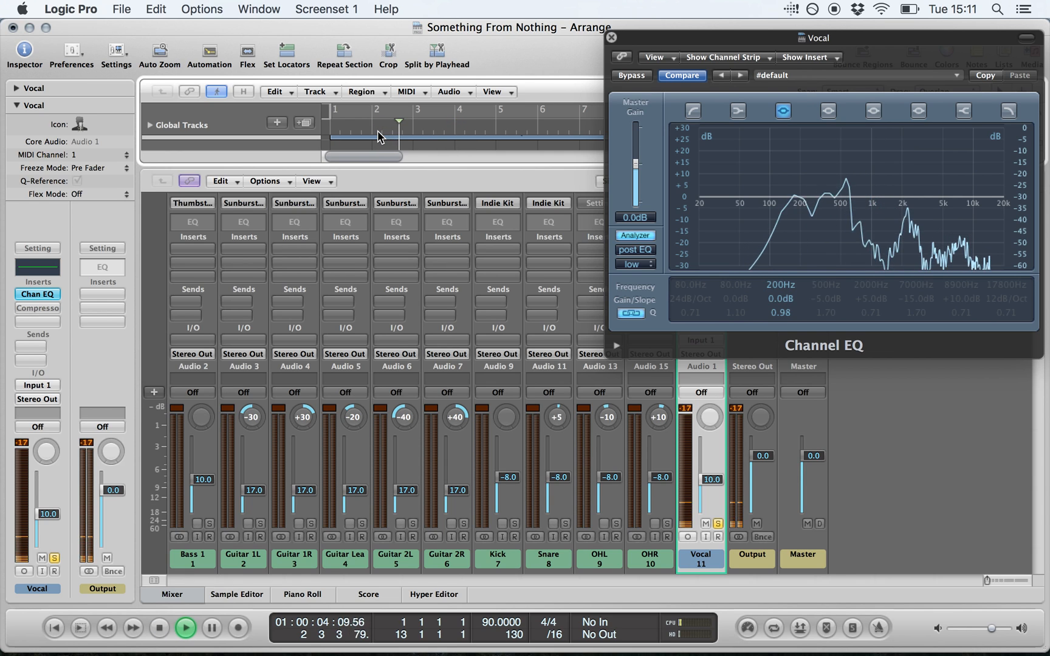
pyautogui.press('space')
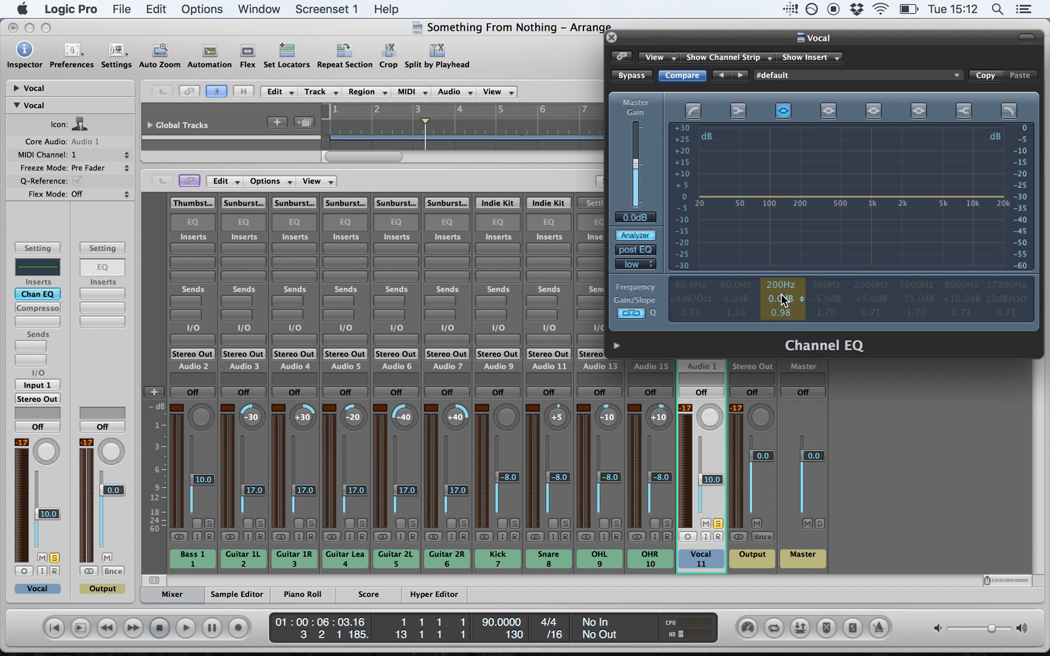
# Boost the 200 Hz bell band to +20 dB and play the soloed vocal with a cycle over bar 3.
pyautogui.moveTo(780, 298); pyautogui.dragTo(785, 274)
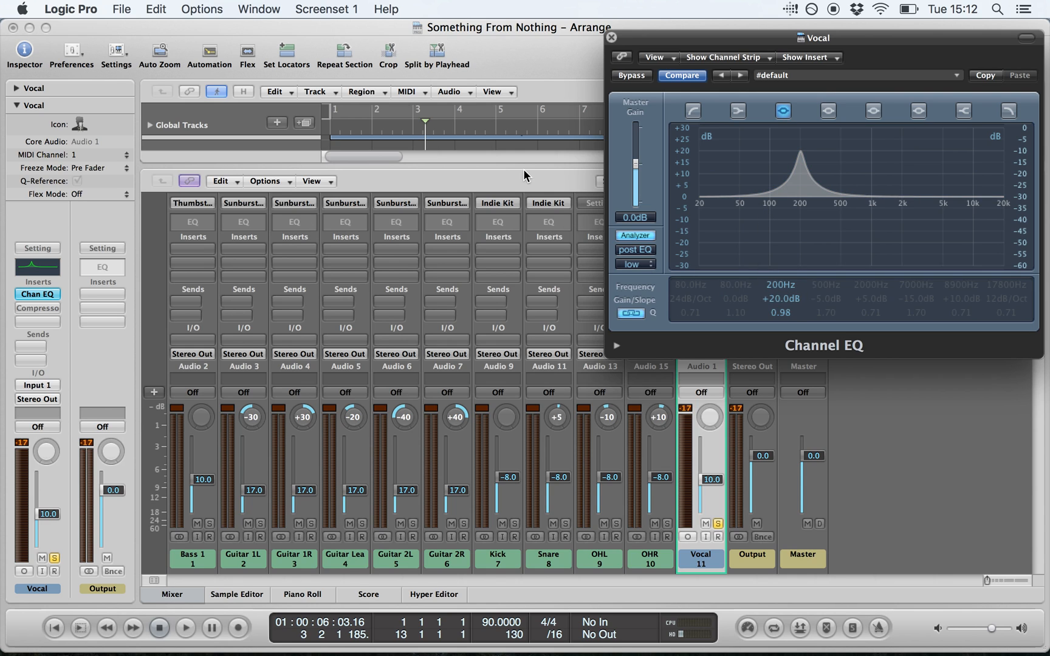
pyautogui.moveTo(413, 119); pyautogui.dragTo(457, 111)
pyautogui.press('space')
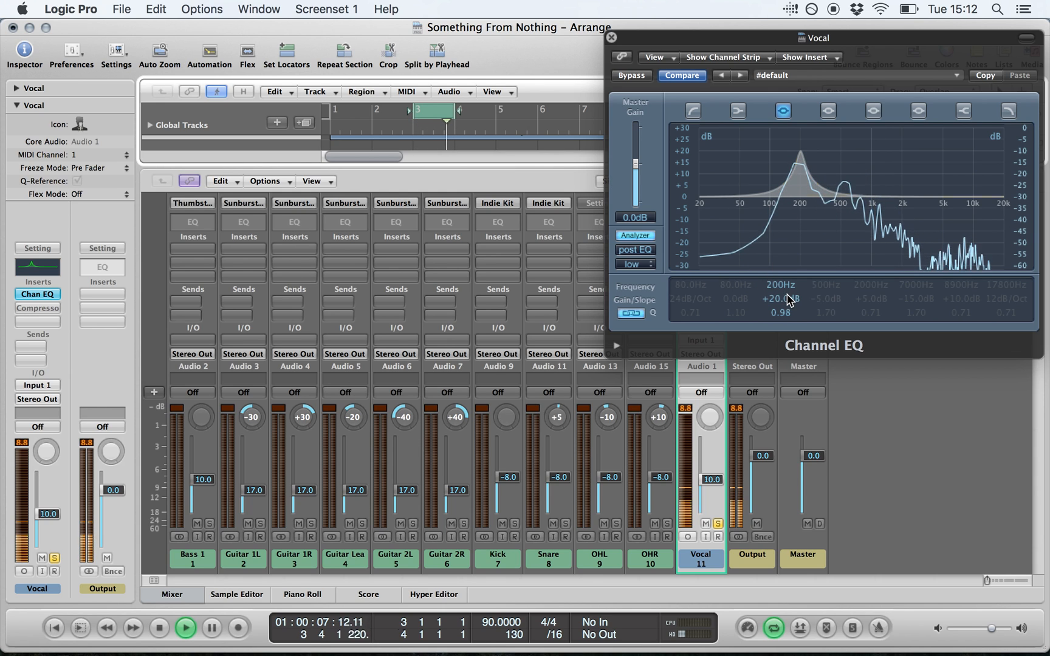
pyautogui.press('space')
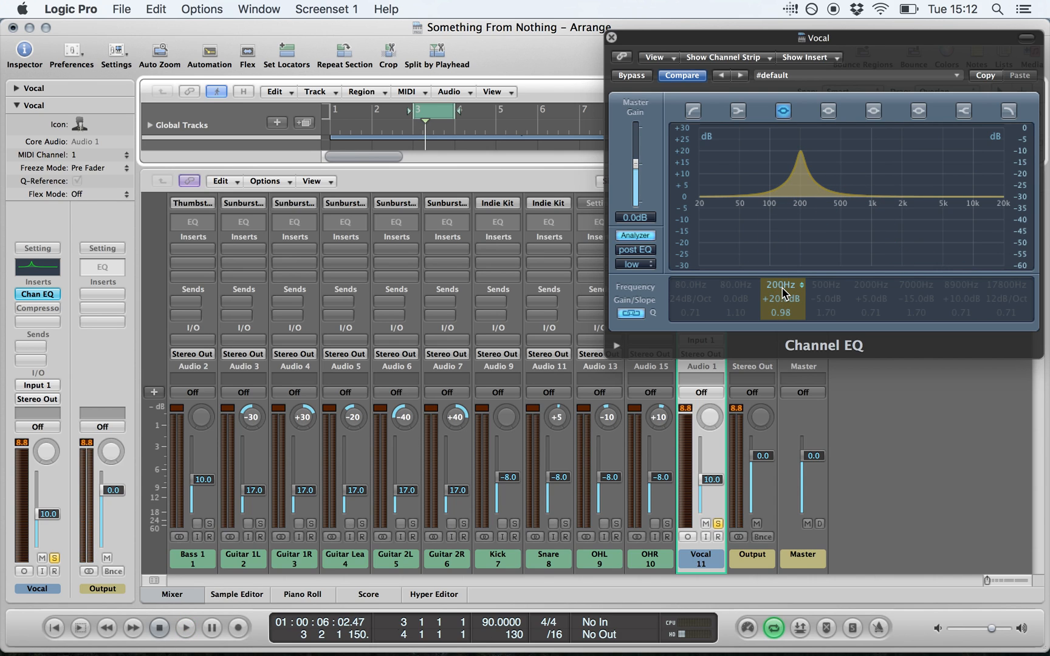
# Sweep the frequency of the +20 dB band, ending at 192 Hz, and switch the band off.
pyautogui.moveTo(783, 295); pyautogui.dragTo(867, 296)
pyautogui.press('space')
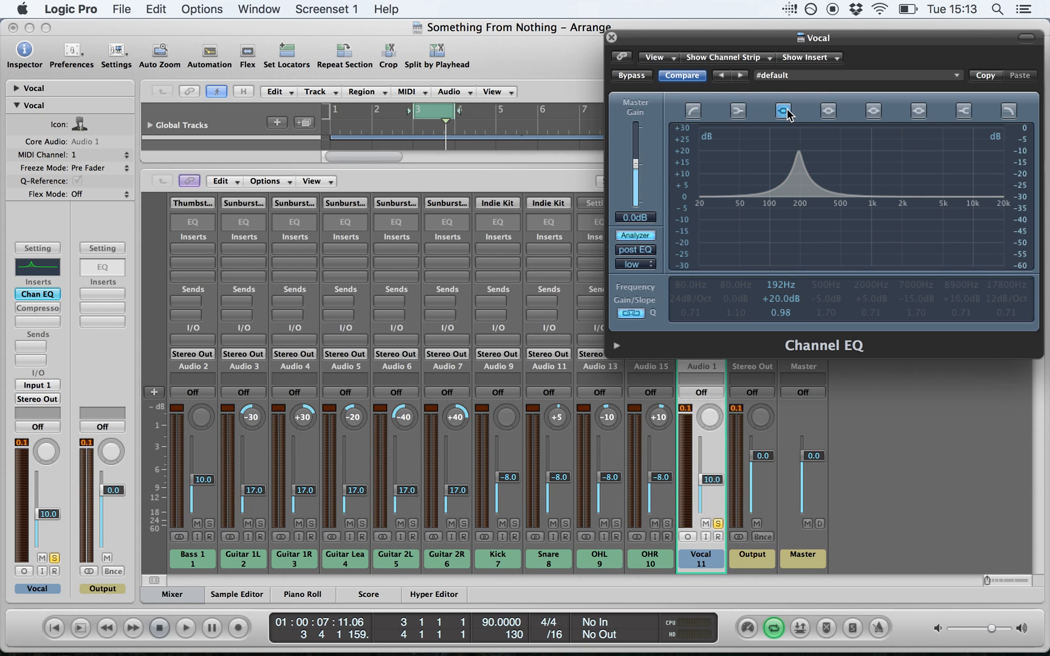
pyautogui.click(784, 111)
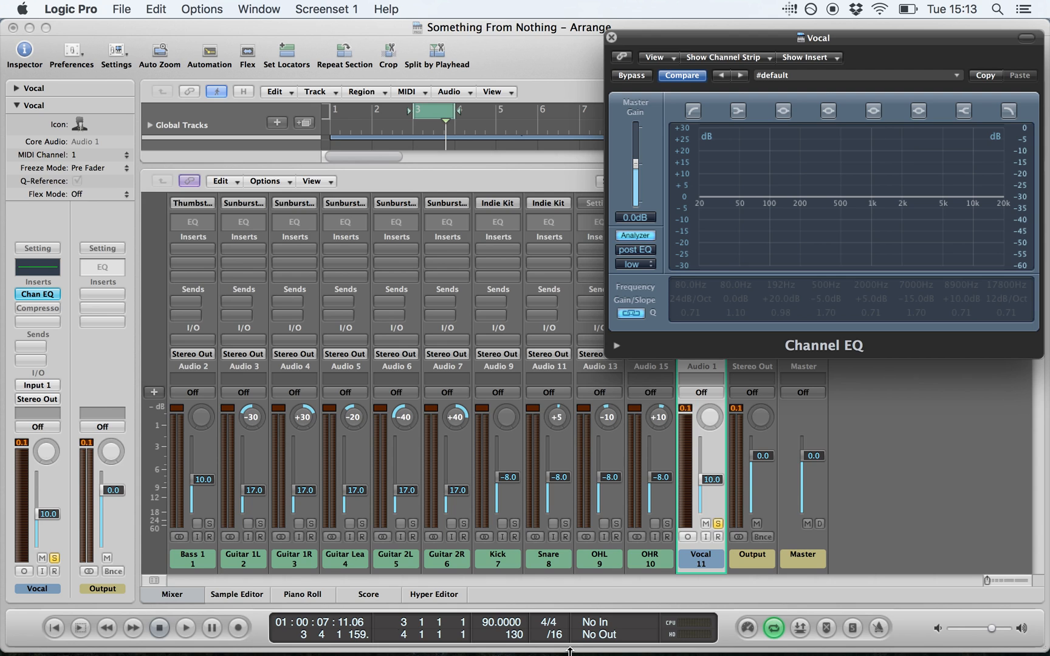
# Show the Equalisation Hand-out in Word beside the Channel EQ, and enable the low cut at 80 Hz, 24 dB/Oct.
pyautogui.moveTo(629, 647)
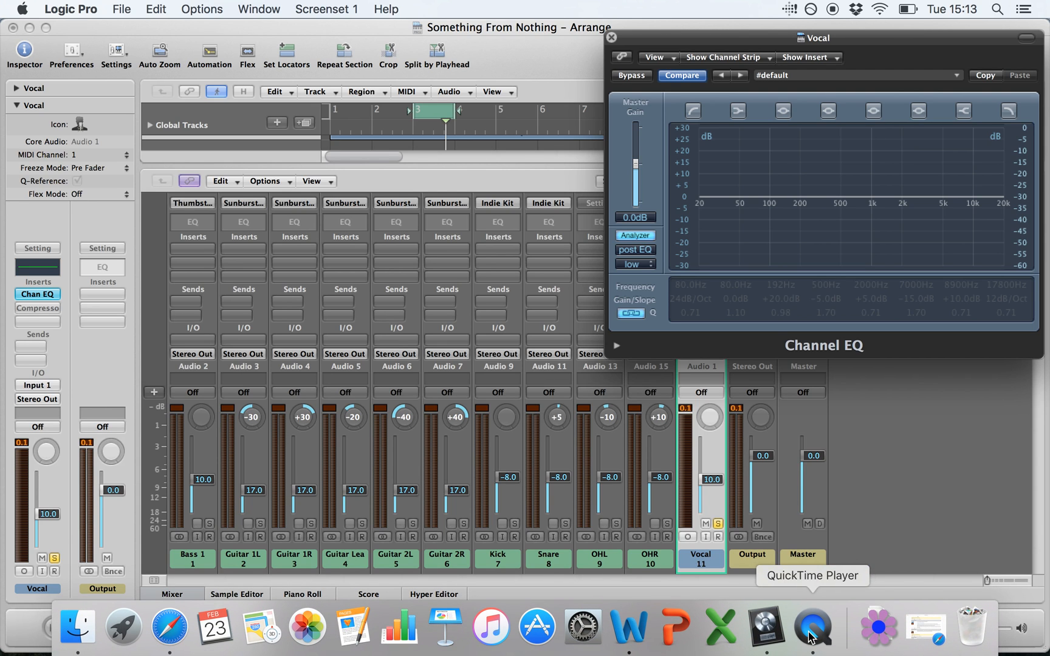
pyautogui.click(629, 631)
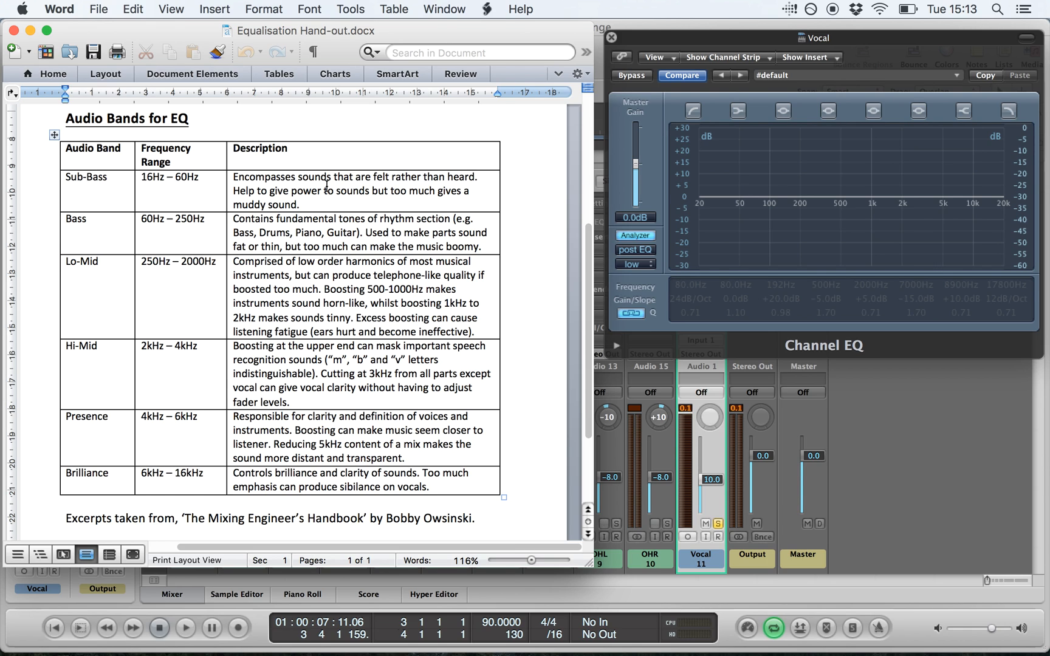
pyautogui.click(693, 111)
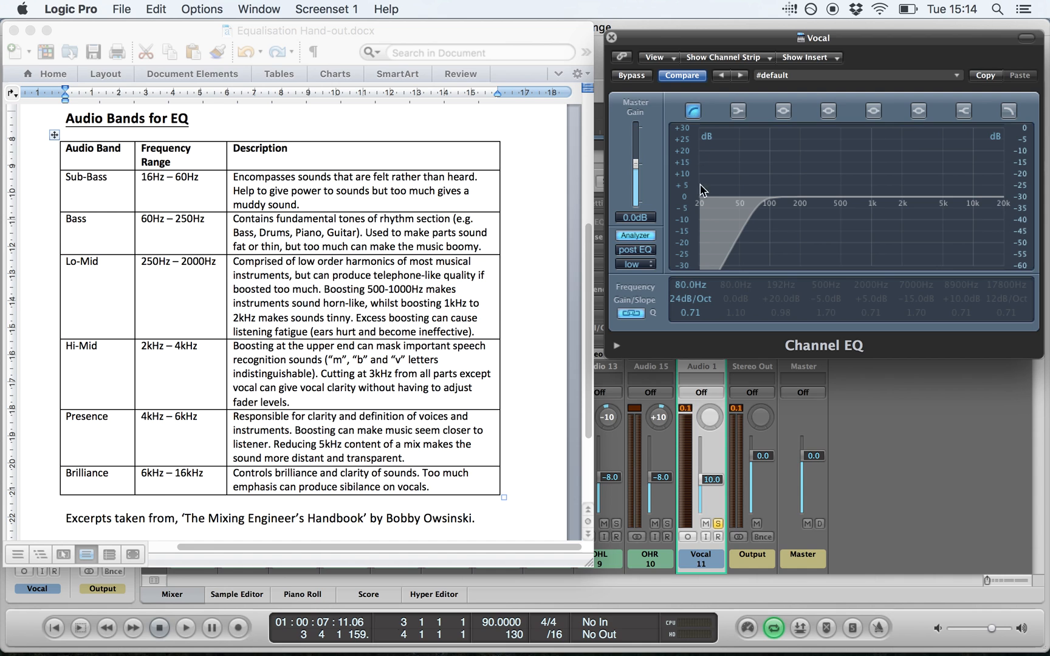
# Listen to the vocal through the 80 Hz low cut with cycling turned off, and return the playhead to the start.
pyautogui.press('space')
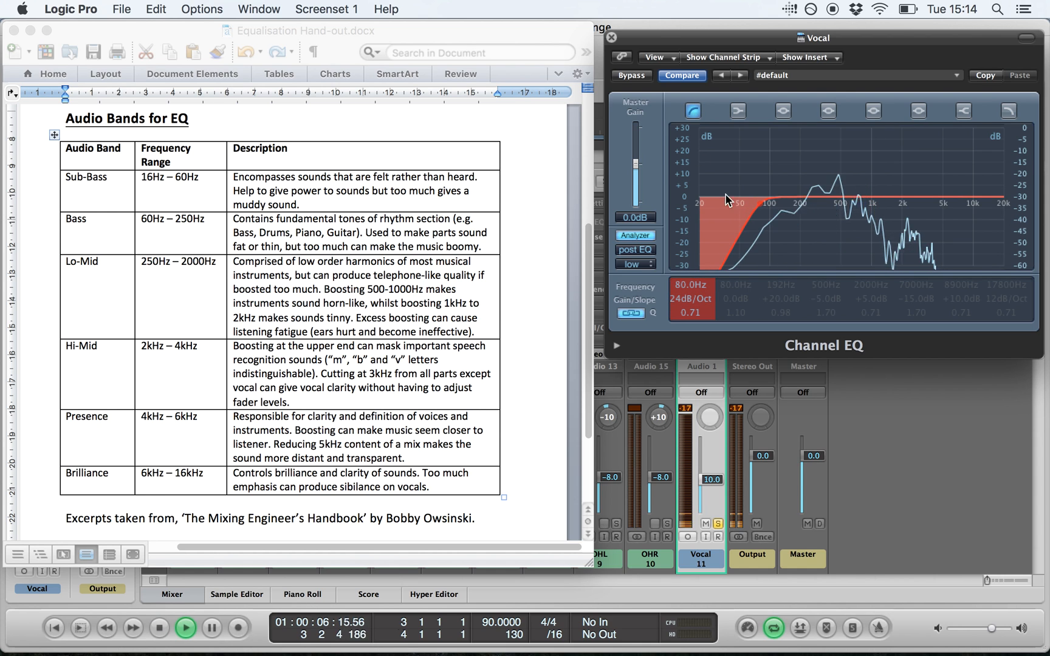
pyautogui.click(774, 629)
pyautogui.click(773, 629)
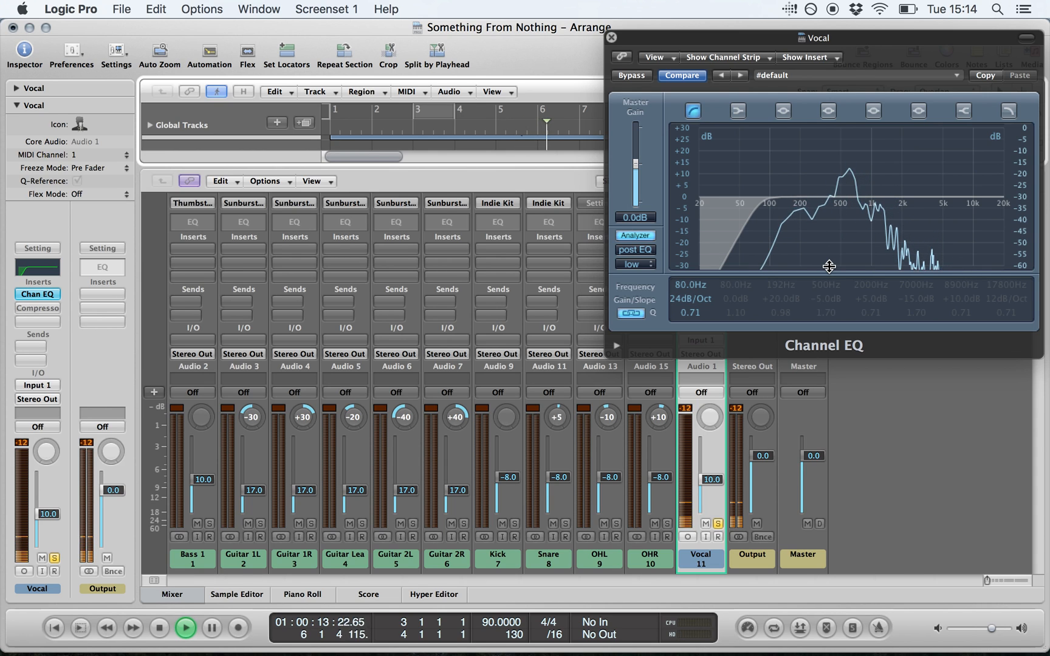
pyautogui.click(161, 629)
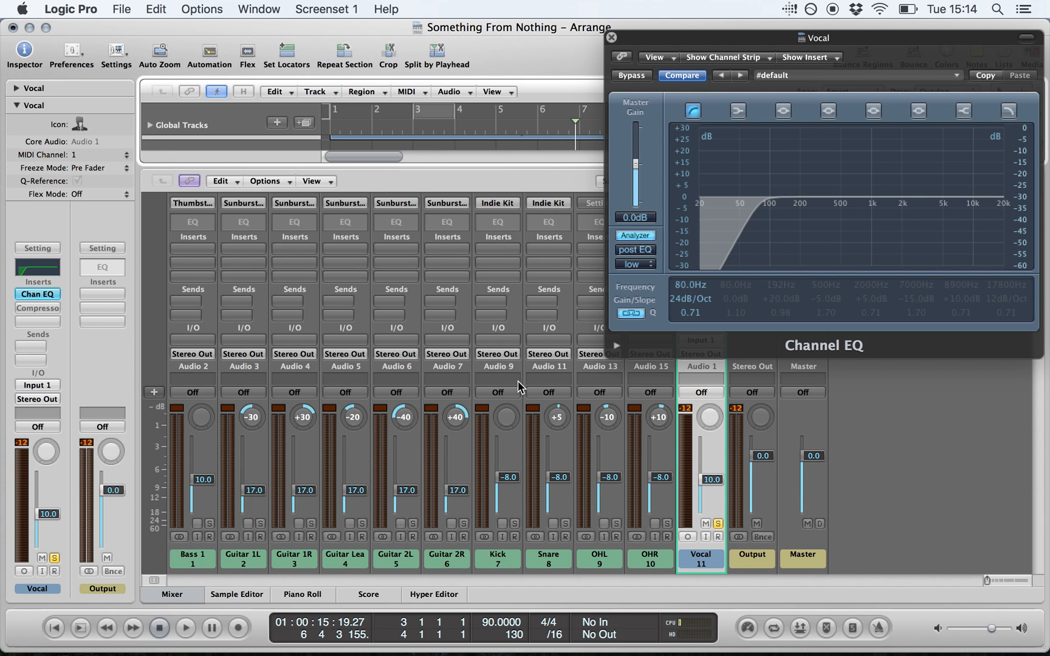
pyautogui.press('Return')
# Bring the Equalisation Hand-out in Word back into view, and enable the Channel EQ's 500 Hz bell cut of -5 dB.
pyautogui.moveTo(516, 655)
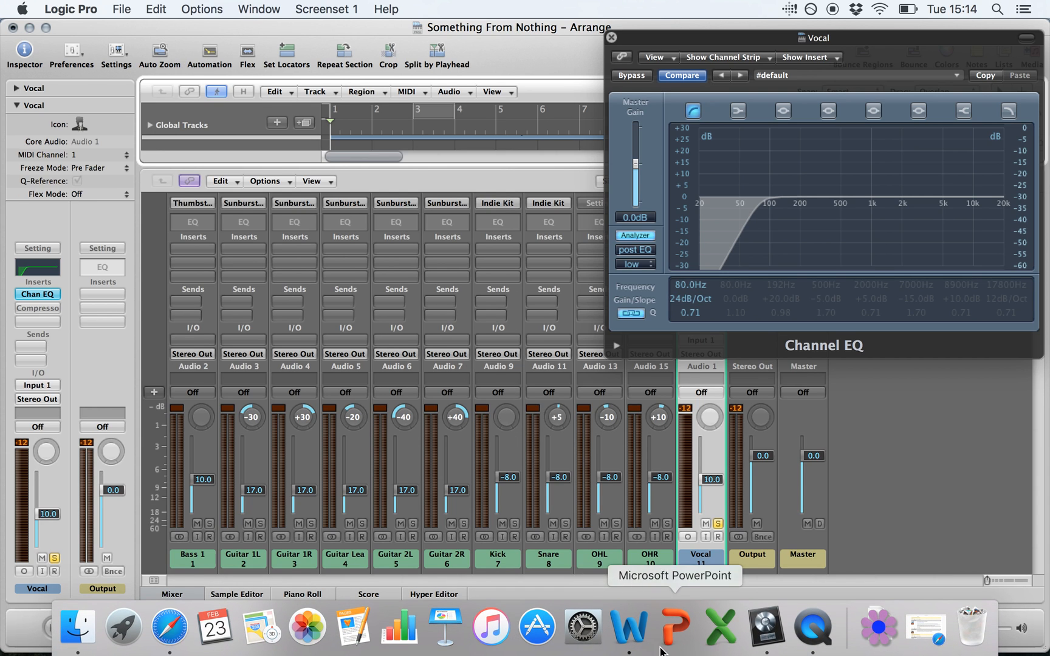
pyautogui.click(635, 634)
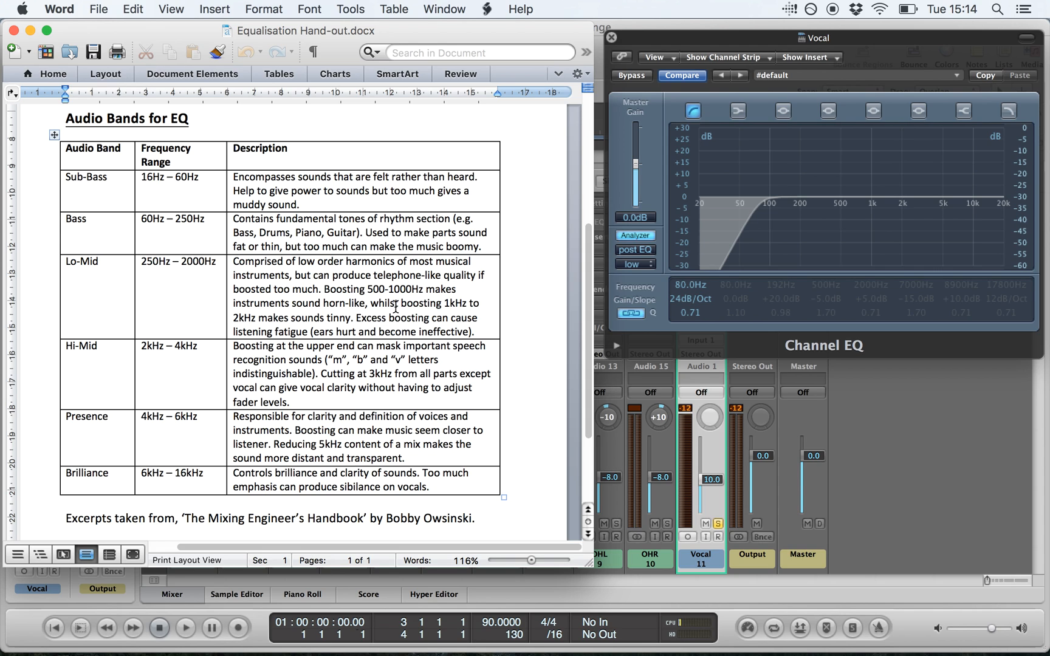
pyautogui.click(829, 111)
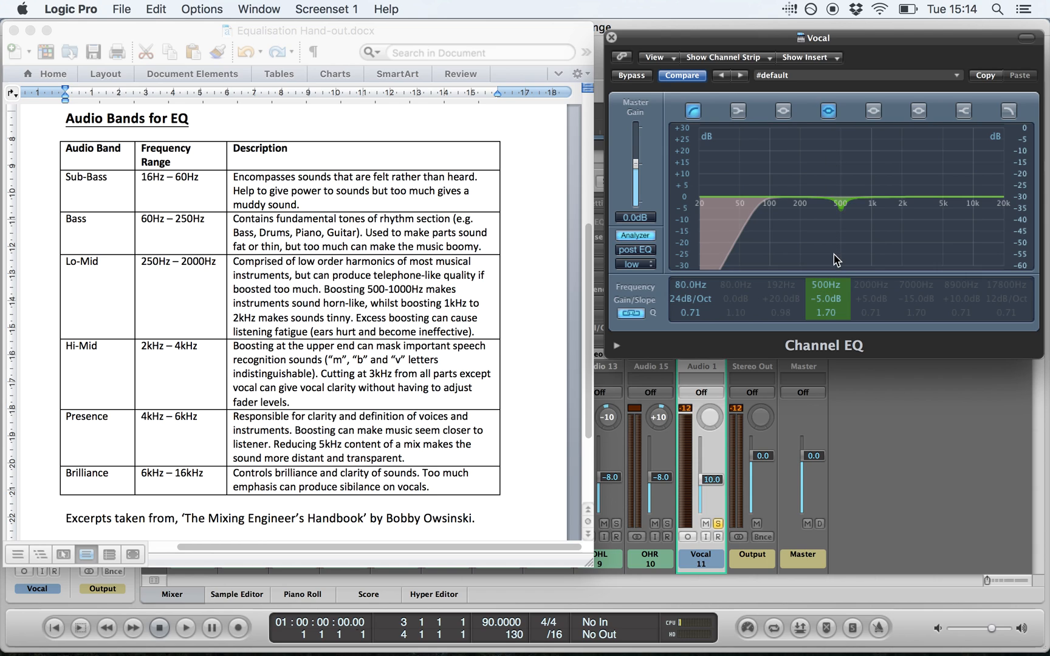
# Try a wide Q of 0.54 on the 500 Hz cut, and set its Q to 3.20.
pyautogui.click(831, 316)
pyautogui.moveTo(831, 316); pyautogui.dragTo(831, 312)
pyautogui.doubleClick(829, 313)
pyautogui.click(808, 314)
pyautogui.click(831, 329)
pyautogui.moveTo(825, 320); pyautogui.dragTo(826, 344)
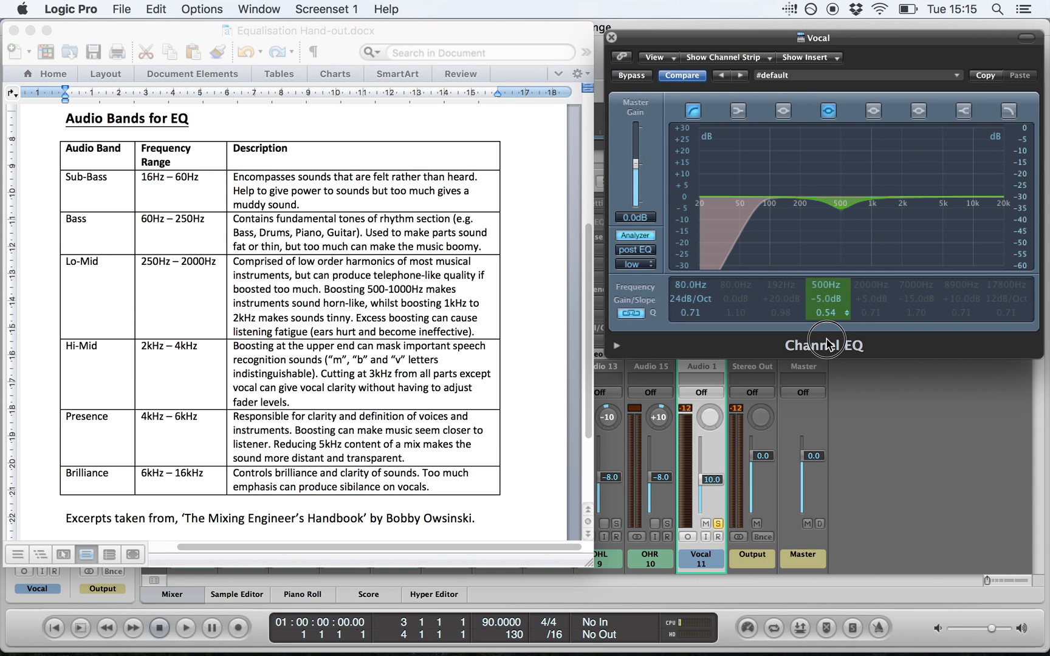
pyautogui.moveTo(826, 344); pyautogui.dragTo(830, 315)
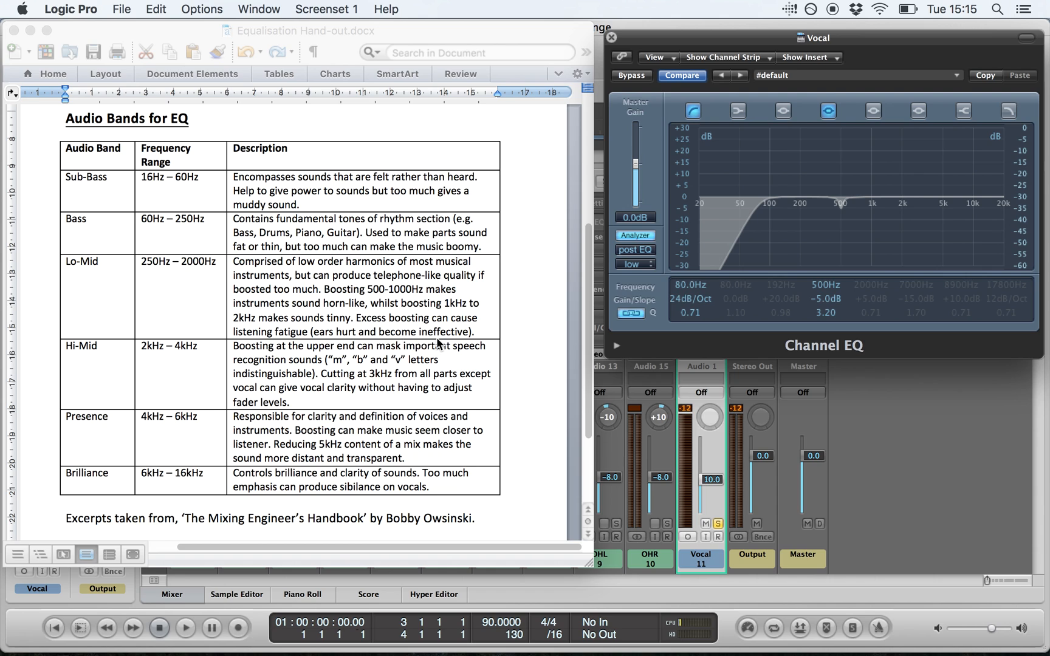
# Enable the 2000 Hz boost, 8900 Hz high shelf and 7000 Hz cut, and show the hand-out's Golden Rules of EQ.
pyautogui.click(873, 112)
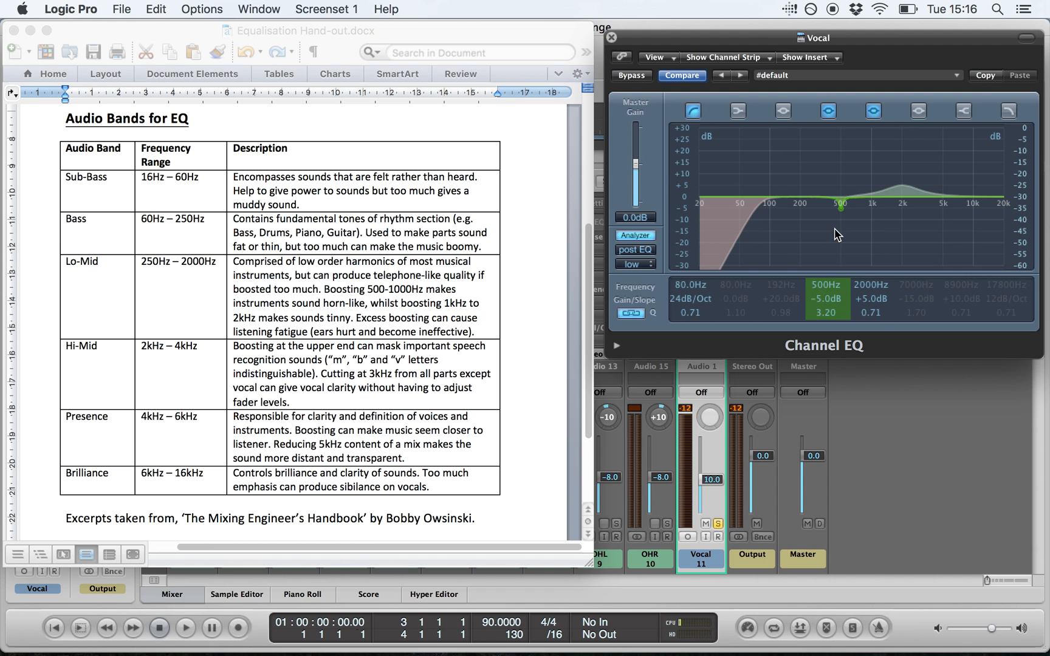
pyautogui.click(964, 112)
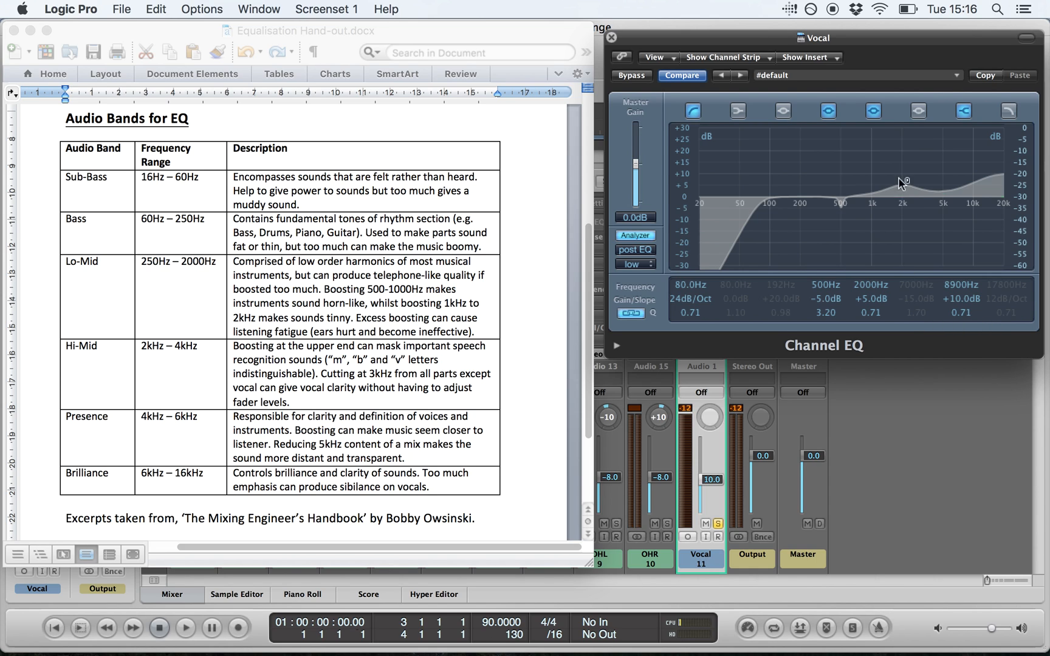
pyautogui.click(917, 110)
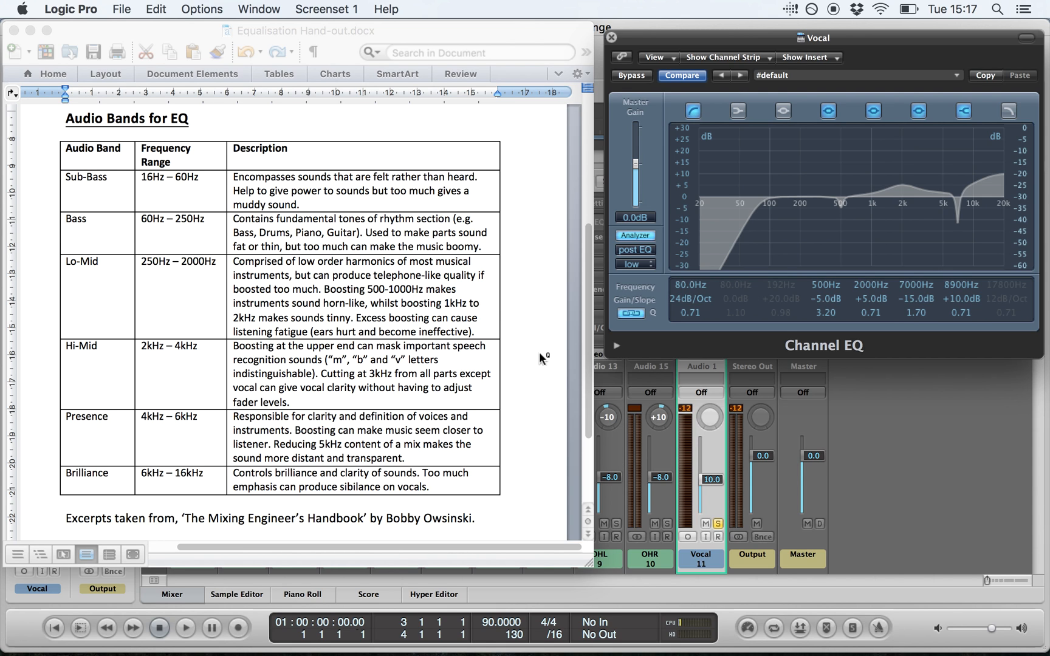
pyautogui.scroll(8, 538, 352)
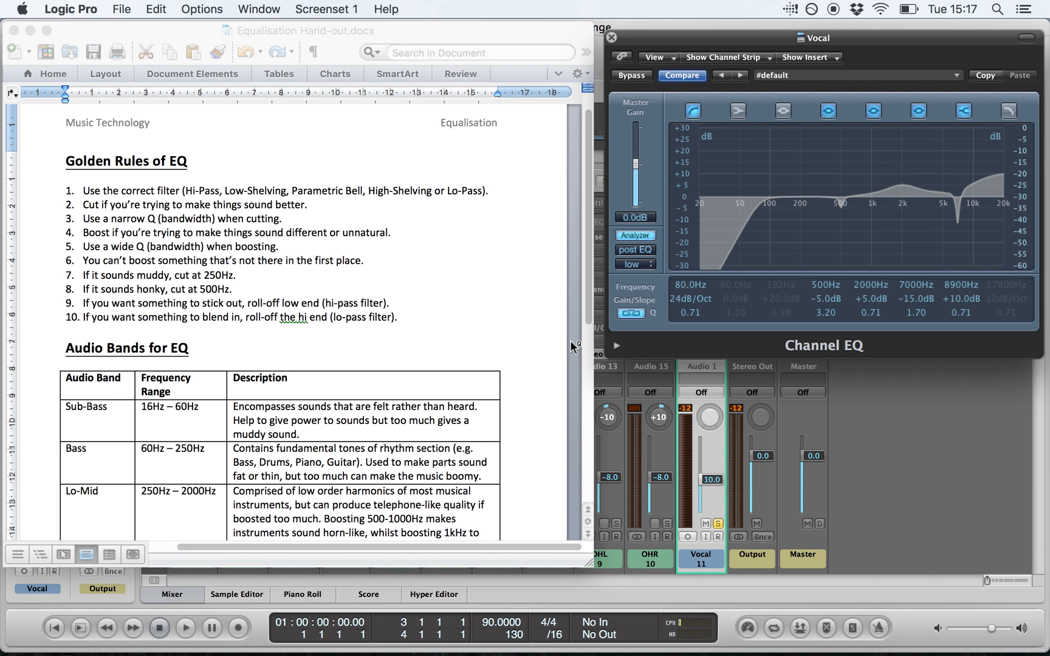
# Close the Vocal's Channel EQ and select the Kick channel strip in the mixer.
pyautogui.click(610, 37)
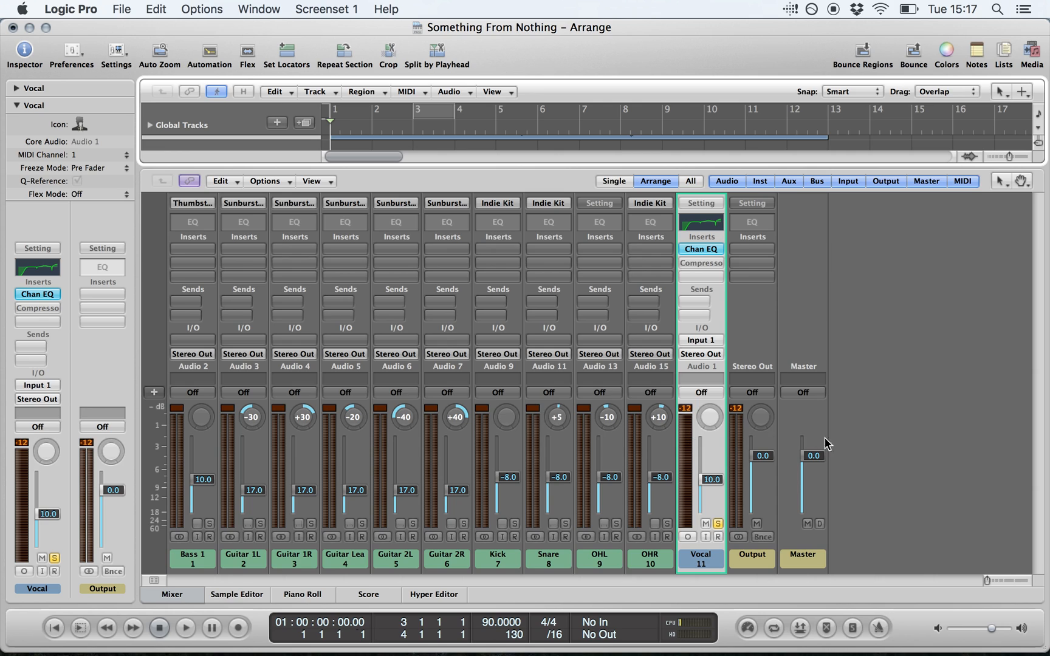
pyautogui.click(870, 472)
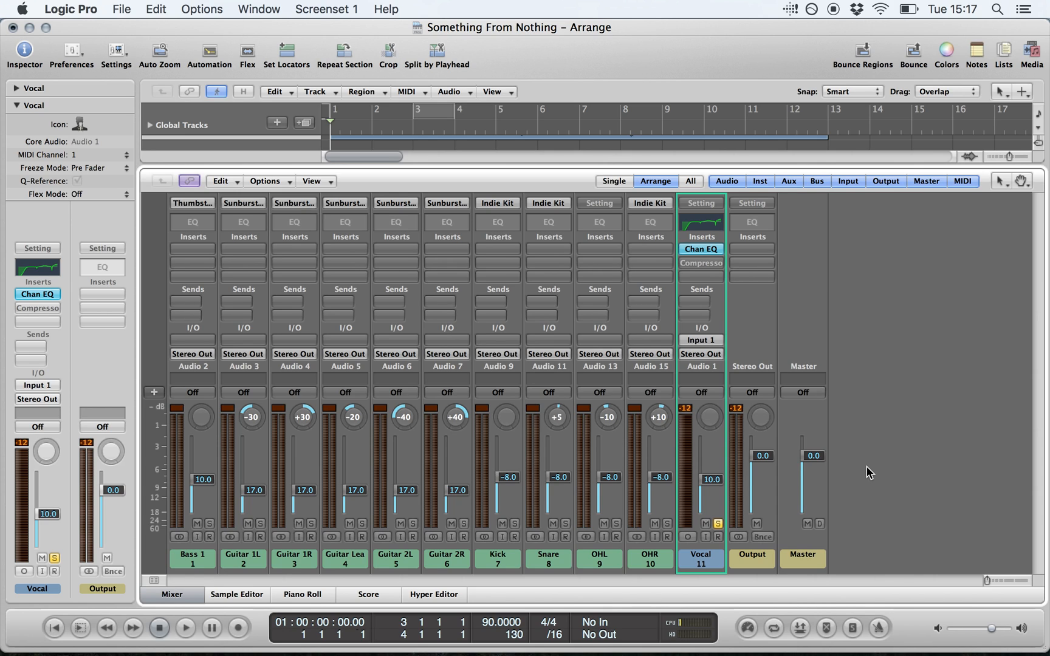
pyautogui.click(504, 562)
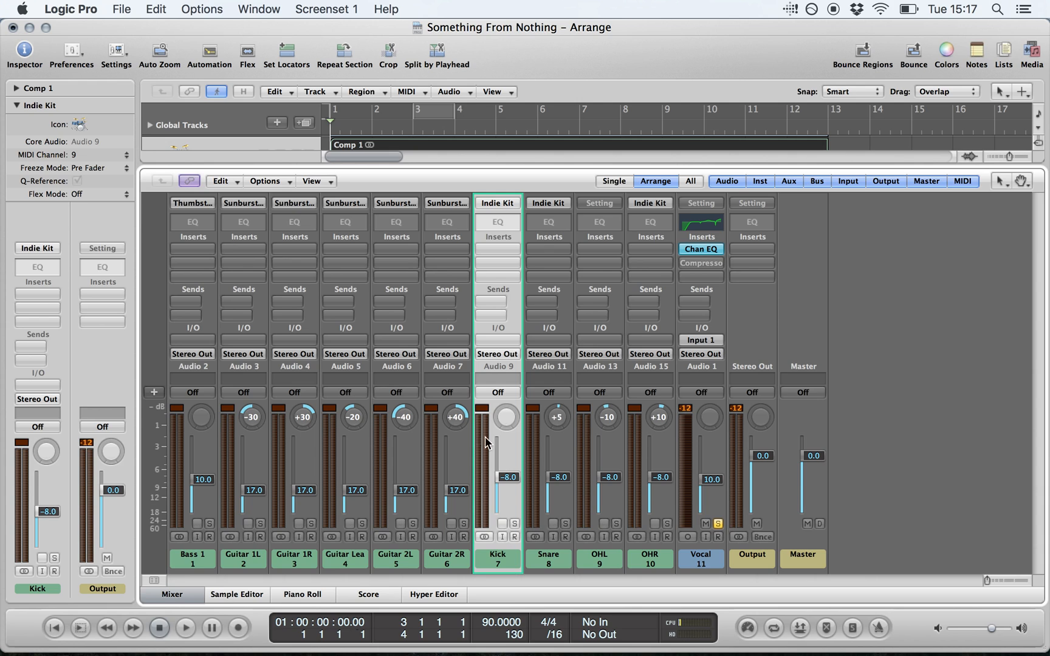
# Add a Channel EQ to the Kick channel with a low cut at 60 Hz and 24 dB/Oct, and close the plug-in.
pyautogui.click(499, 221)
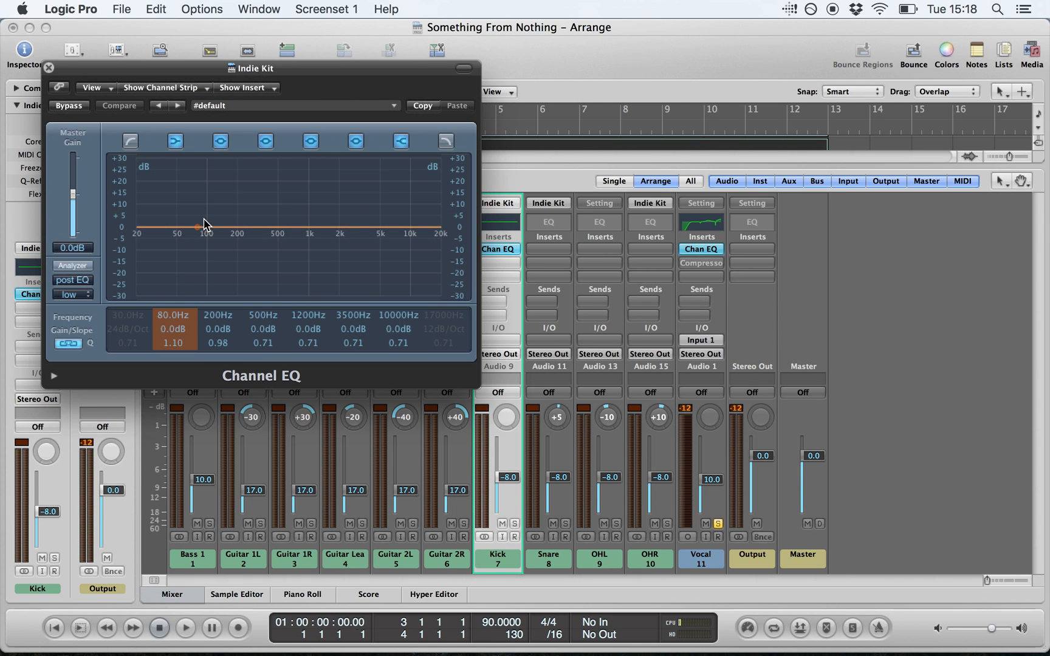
pyautogui.click(132, 141)
pyautogui.moveTo(135, 315); pyautogui.dragTo(134, 279)
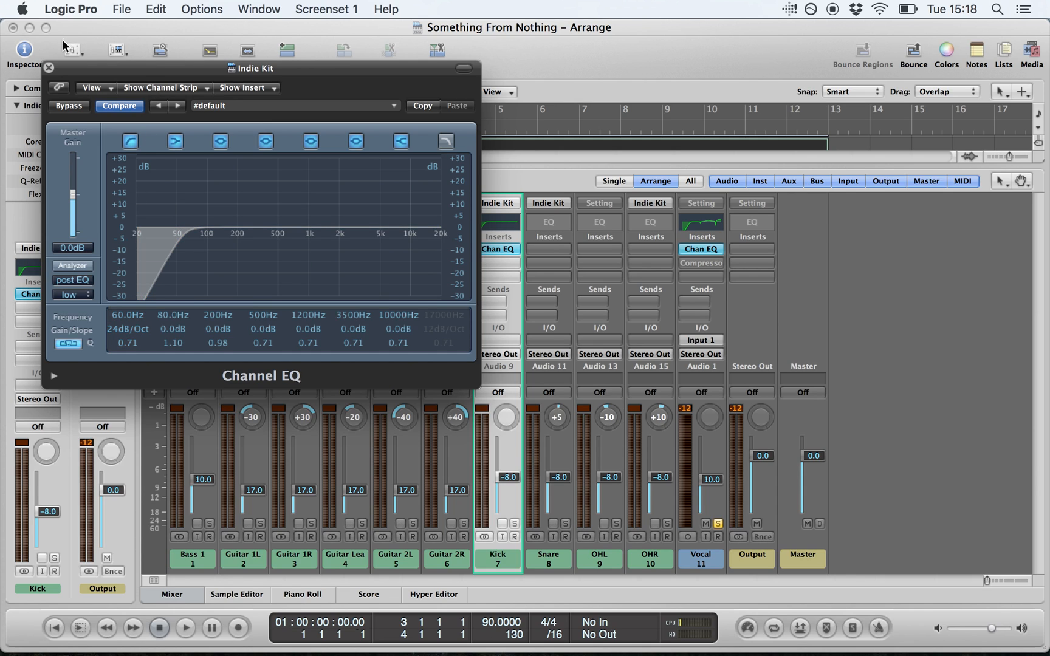
pyautogui.click(50, 68)
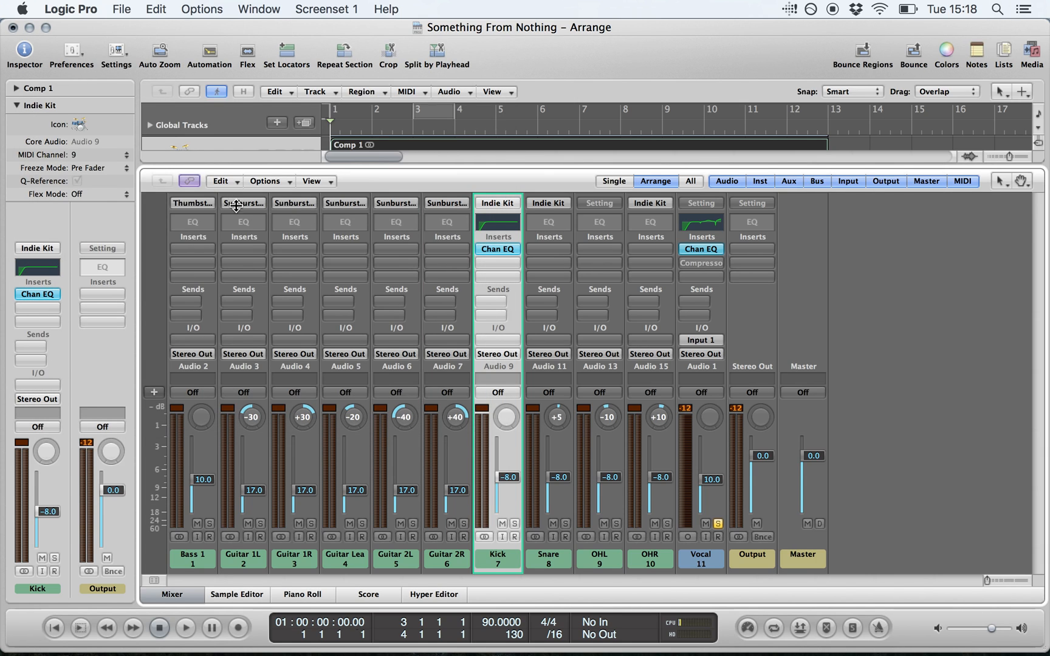
# Add a Channel EQ to the Bass 1 channel with a 60 Hz low cut at 24 dB/Oct, and close the plug-in.
pyautogui.click(190, 247)
pyautogui.doubleClick(193, 223)
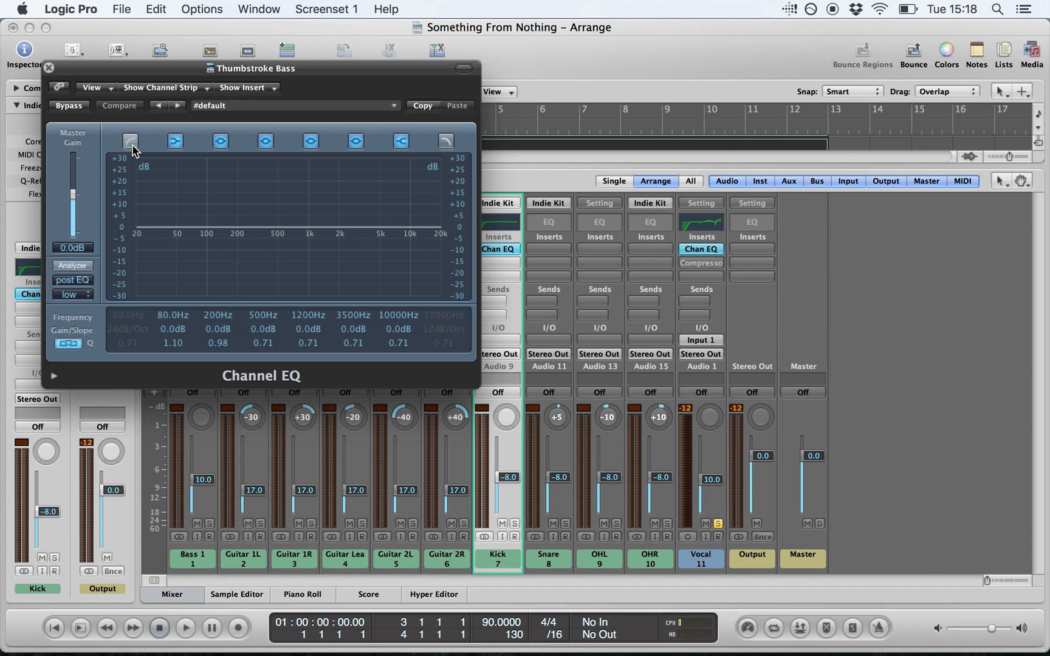
pyautogui.click(130, 141)
pyautogui.moveTo(130, 298); pyautogui.dragTo(124, 270)
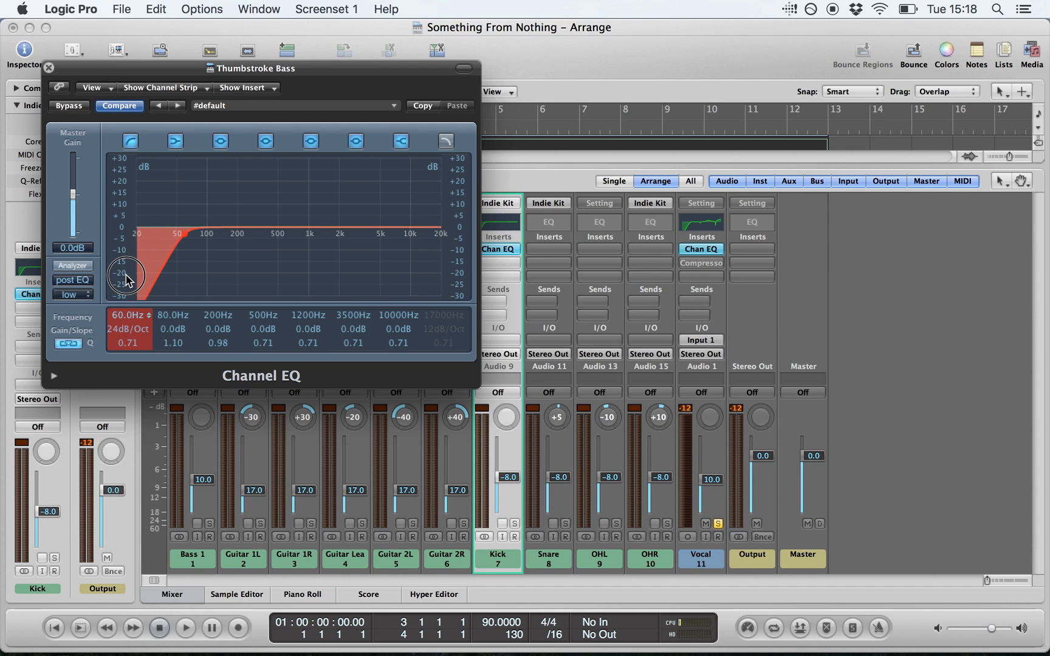
pyautogui.click(49, 68)
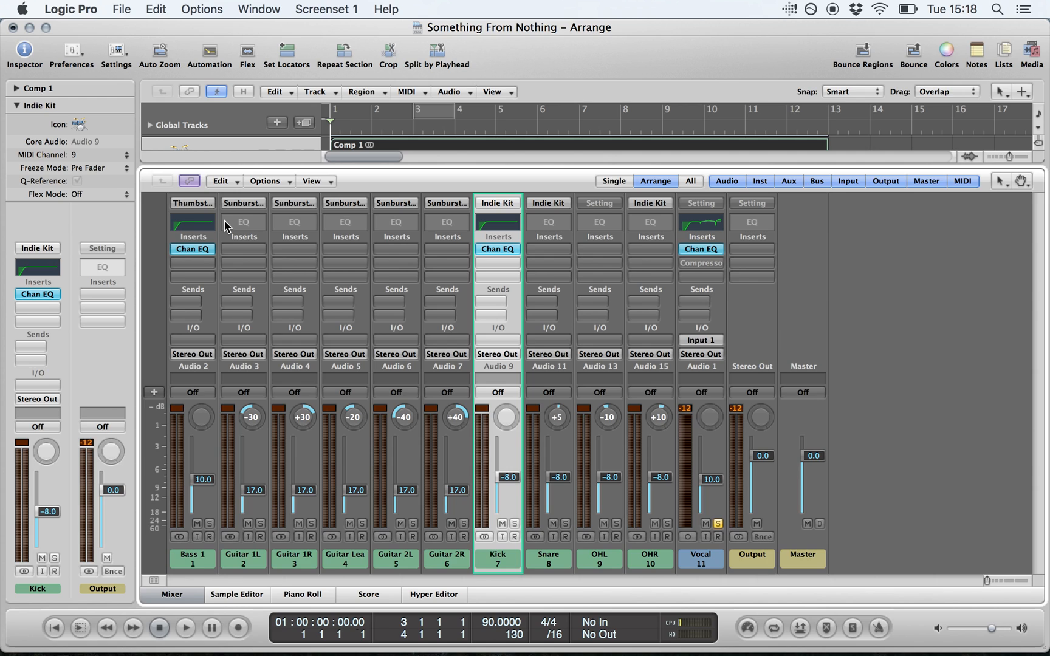
# Turn off the Vocal channel's solo and play the full mix from the start.
pyautogui.click(717, 523)
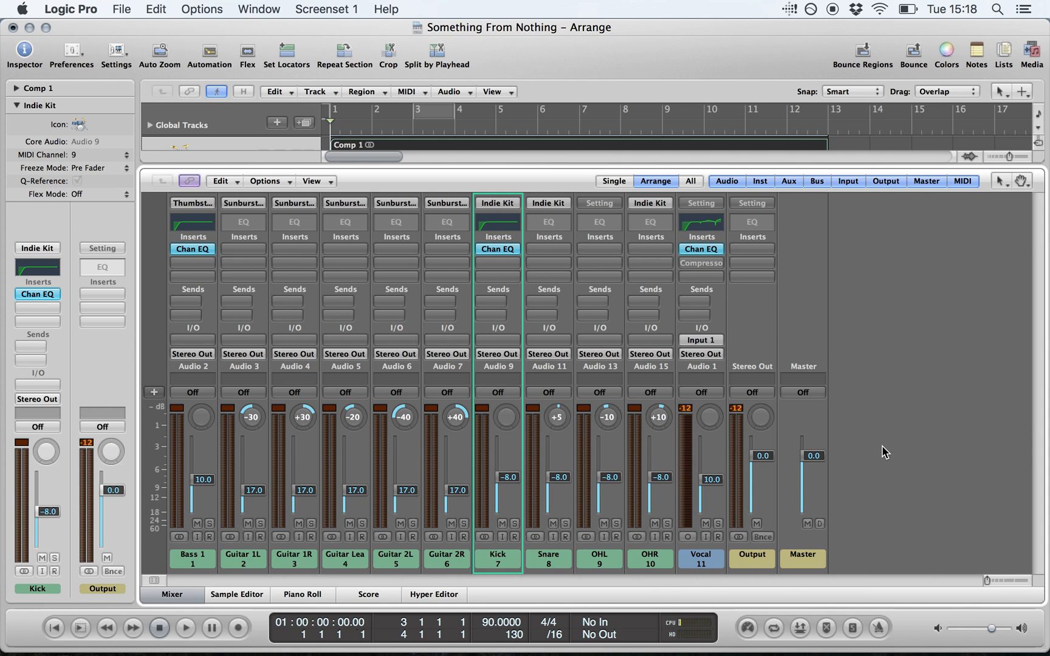
pyautogui.press('space')
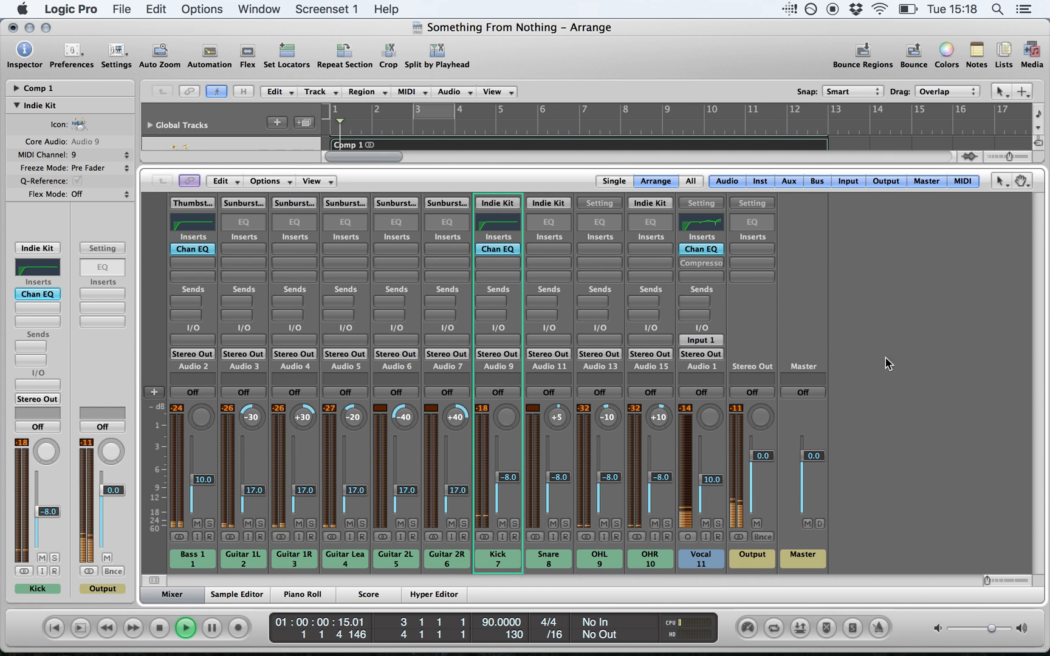